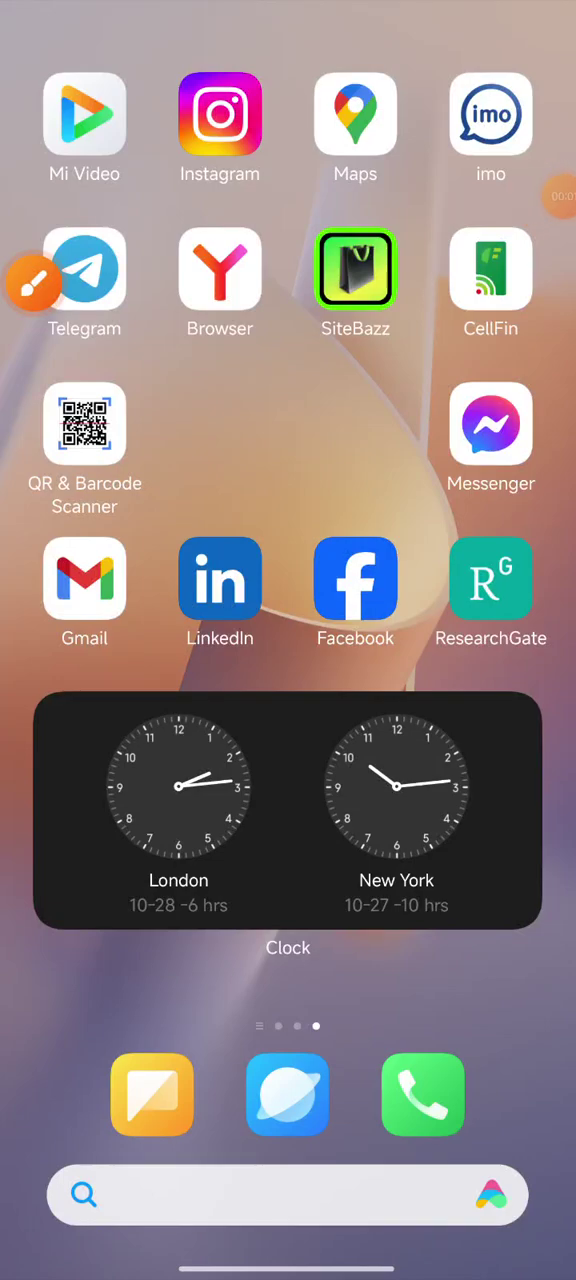
- Outline the London and New York clocks with rectangle annotations, then clear them
drag(400, 450, 370, 450)
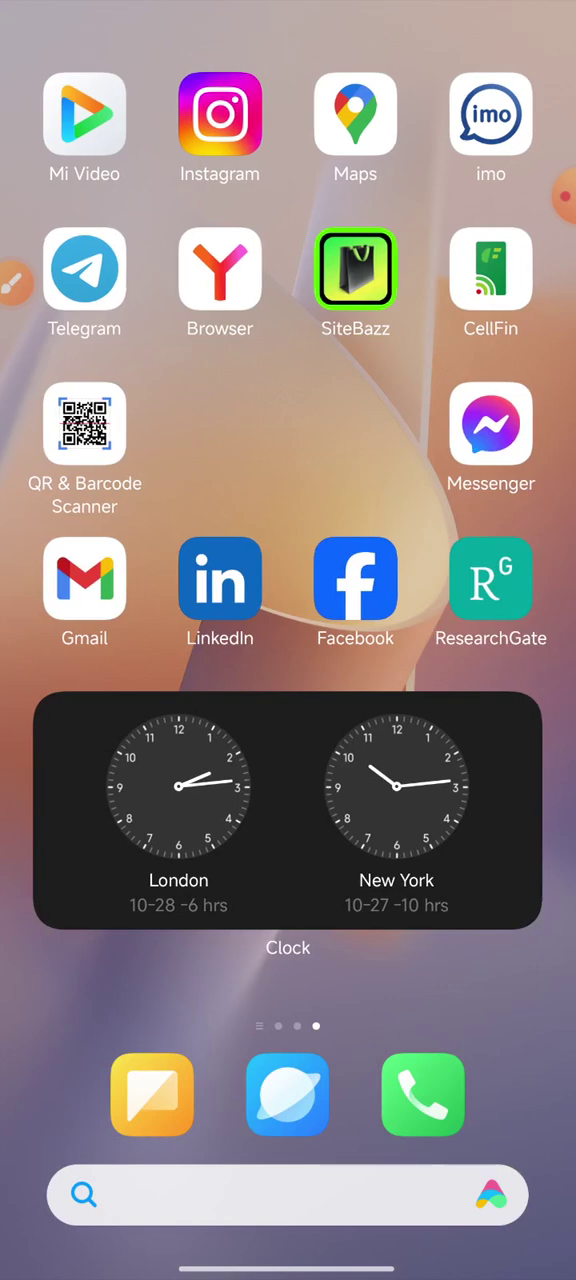
click(12, 283)
click(434, 1172)
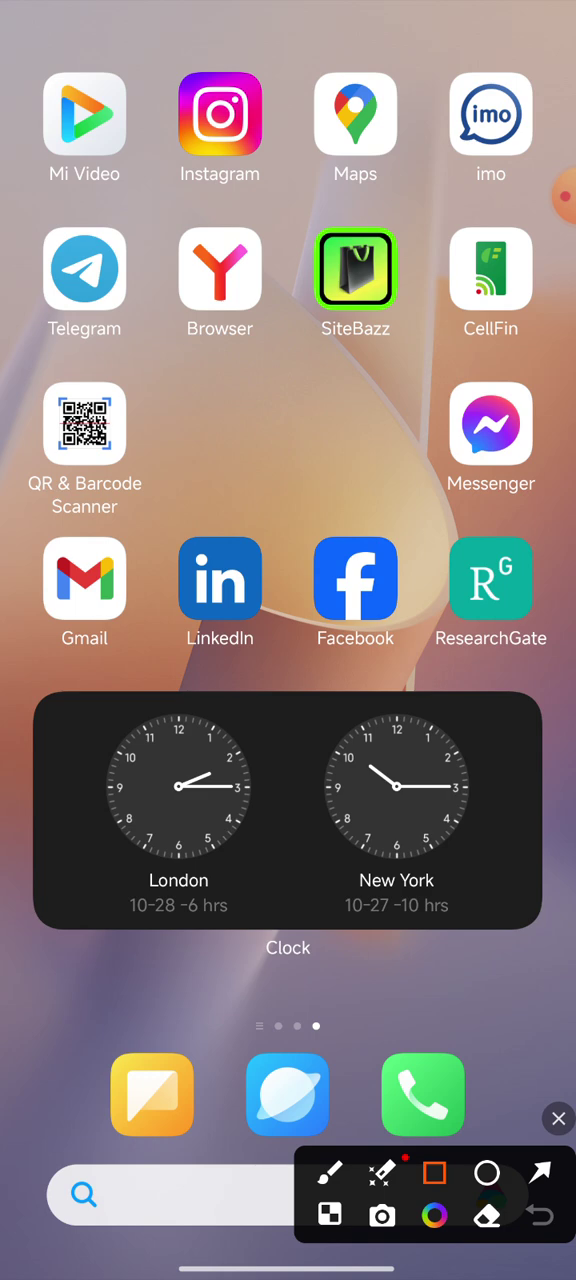
drag(72, 692, 280, 928)
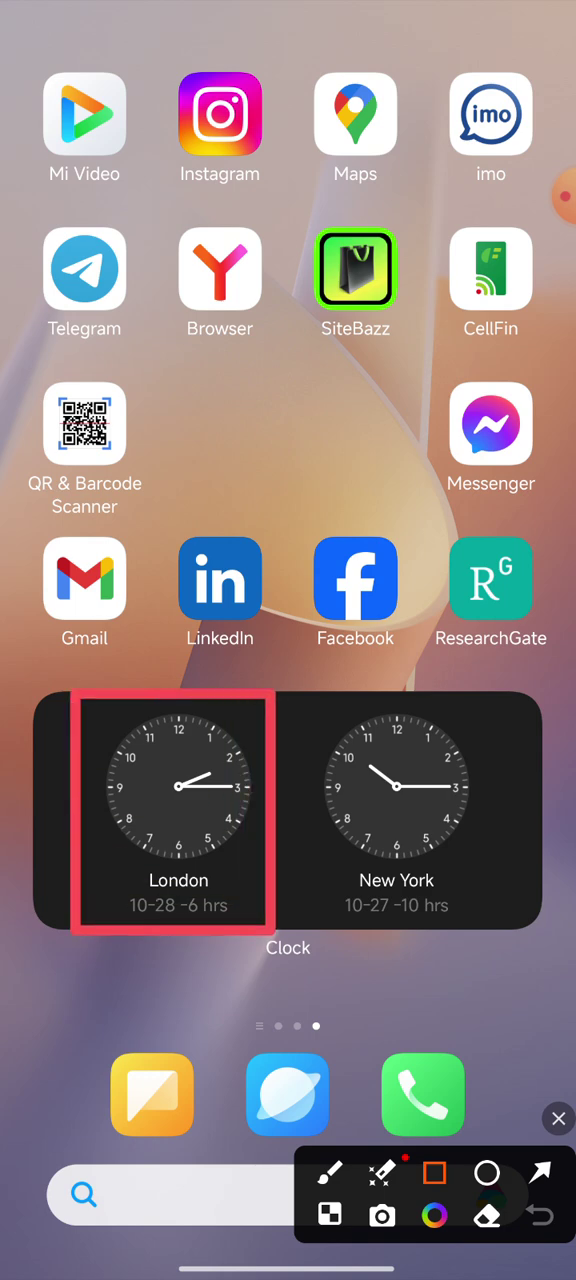
mouse_move(292, 688)
mouse_down()
mouse_move(430, 788)
mouse_move(496, 930)
mouse_up()
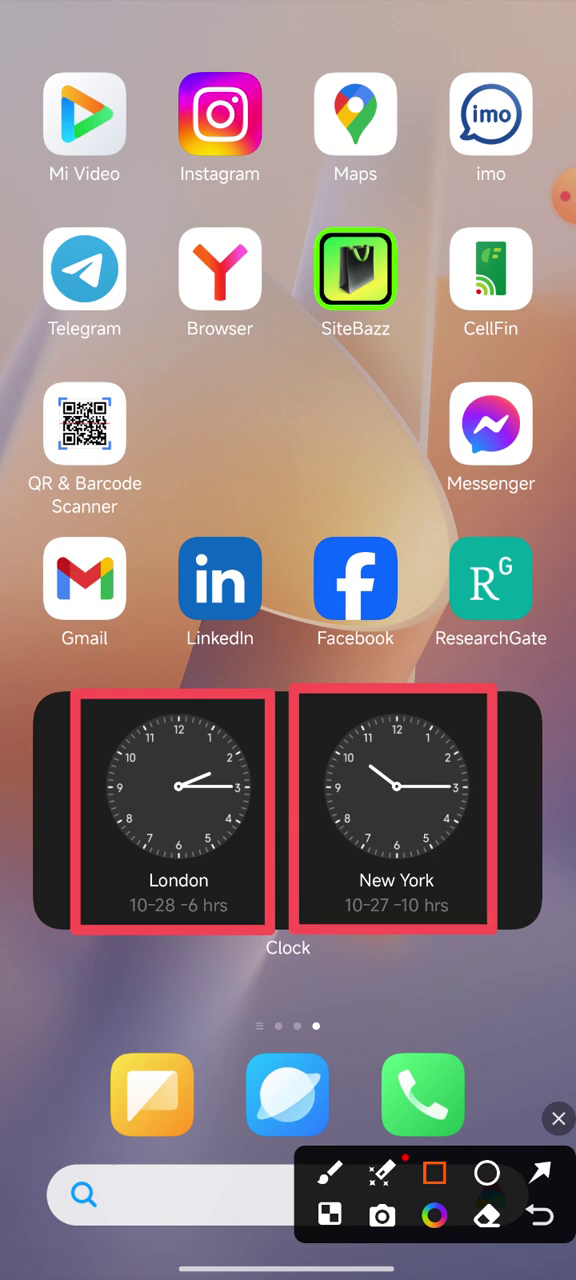
click(558, 1118)
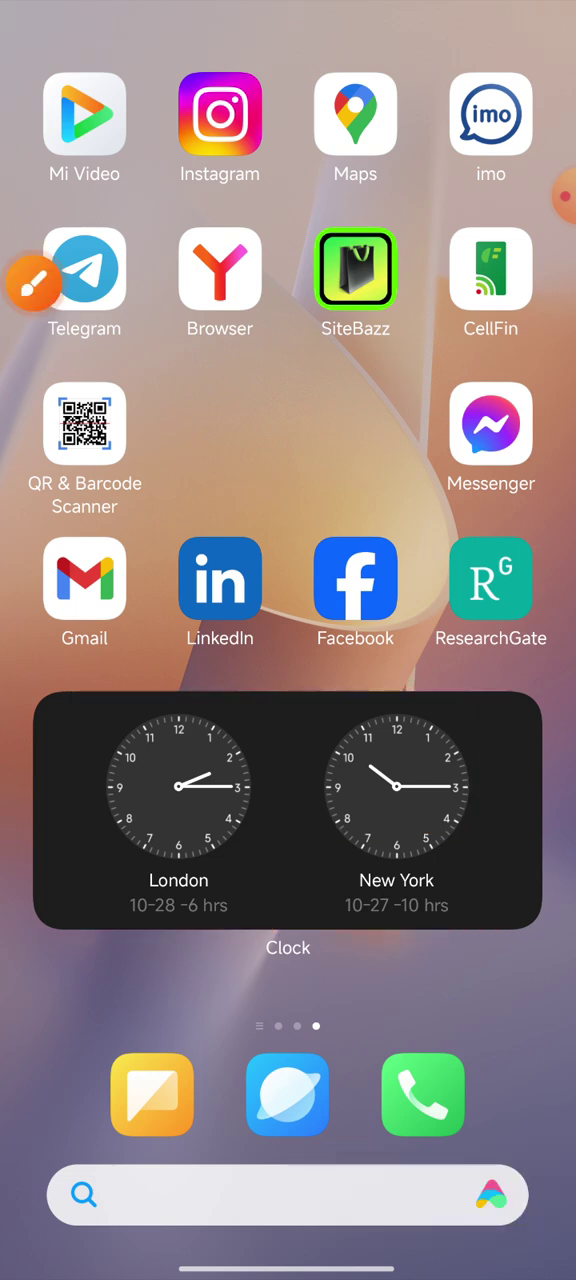
- Redraw outlines around both clocks, clear them, and toggle the recorder controls
click(33, 285)
click(433, 1172)
mouse_move(44, 706)
mouse_down()
mouse_move(90, 717)
mouse_move(267, 936)
mouse_up()
mouse_move(298, 706)
mouse_down()
mouse_move(500, 910)
mouse_move(510, 930)
mouse_up()
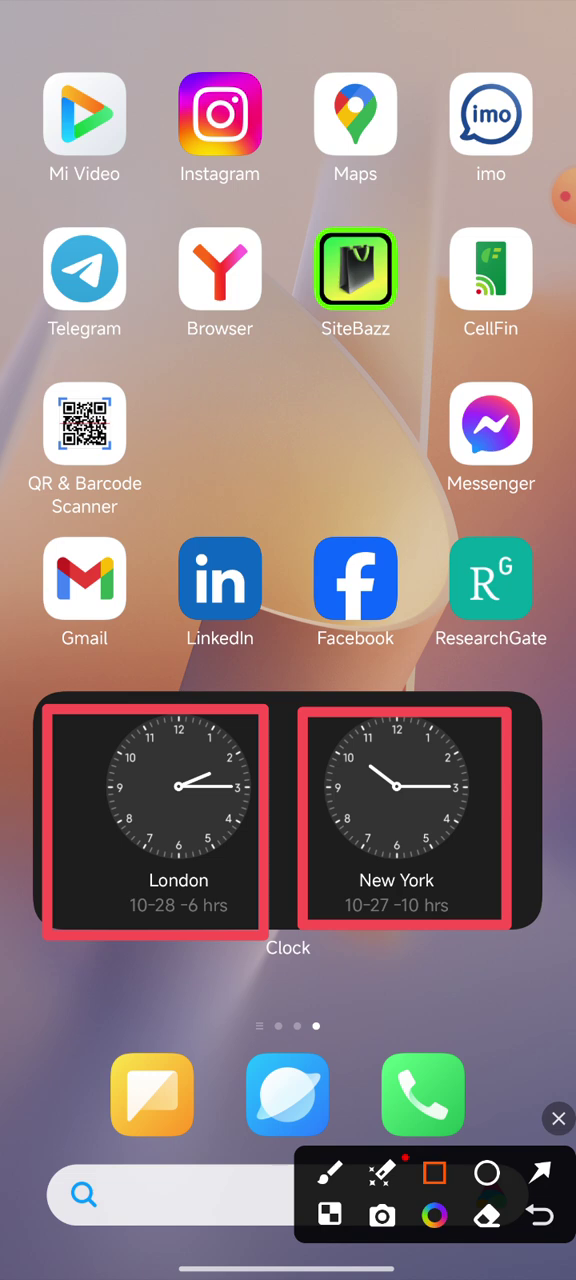
click(558, 1118)
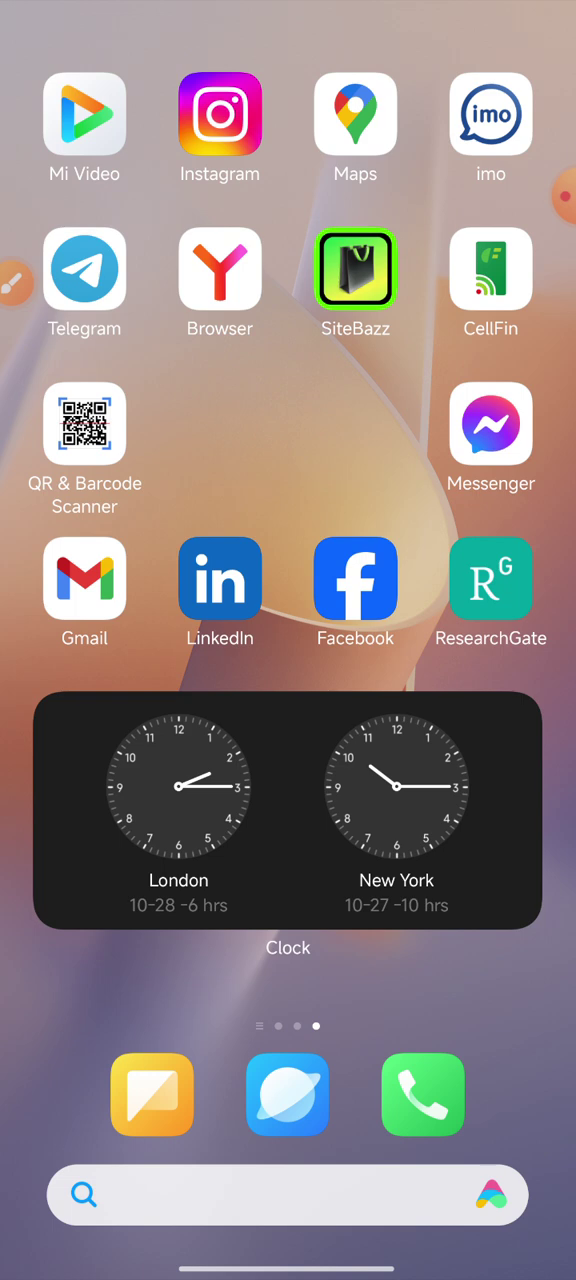
click(562, 196)
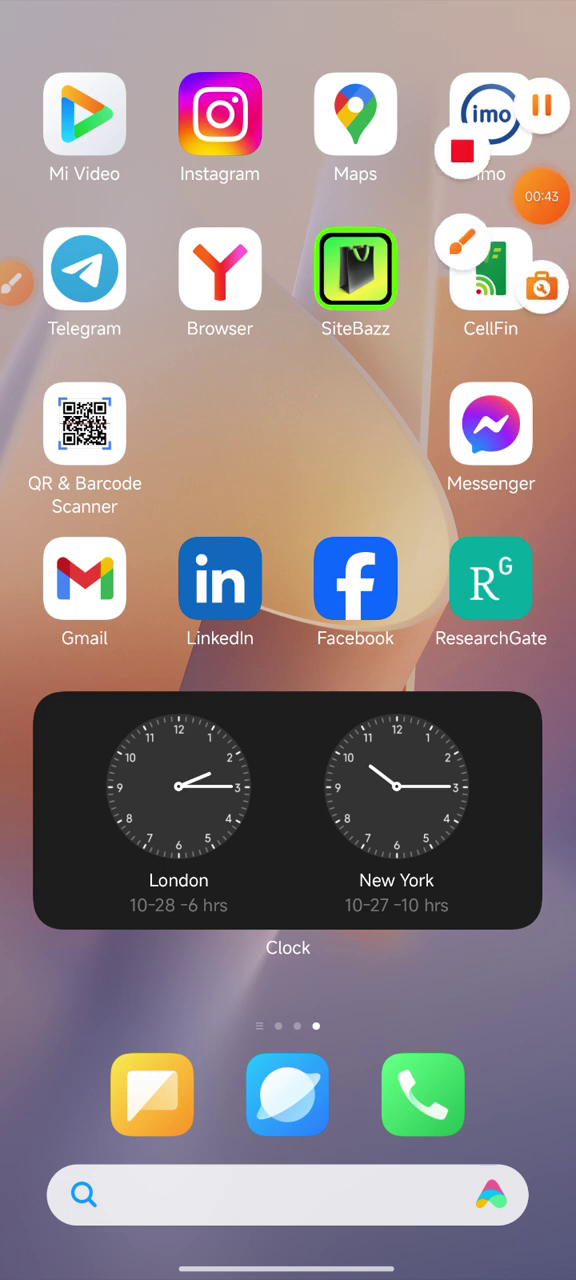
click(542, 196)
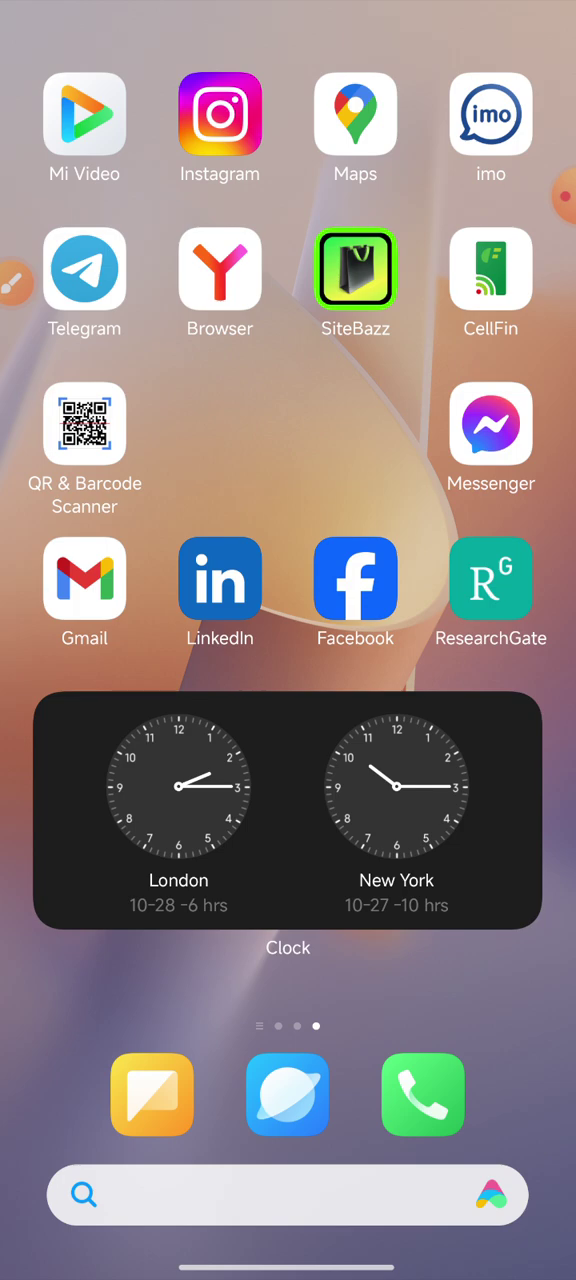
- Remove the Clock widget and swipe back to the first home page
click(288, 810)
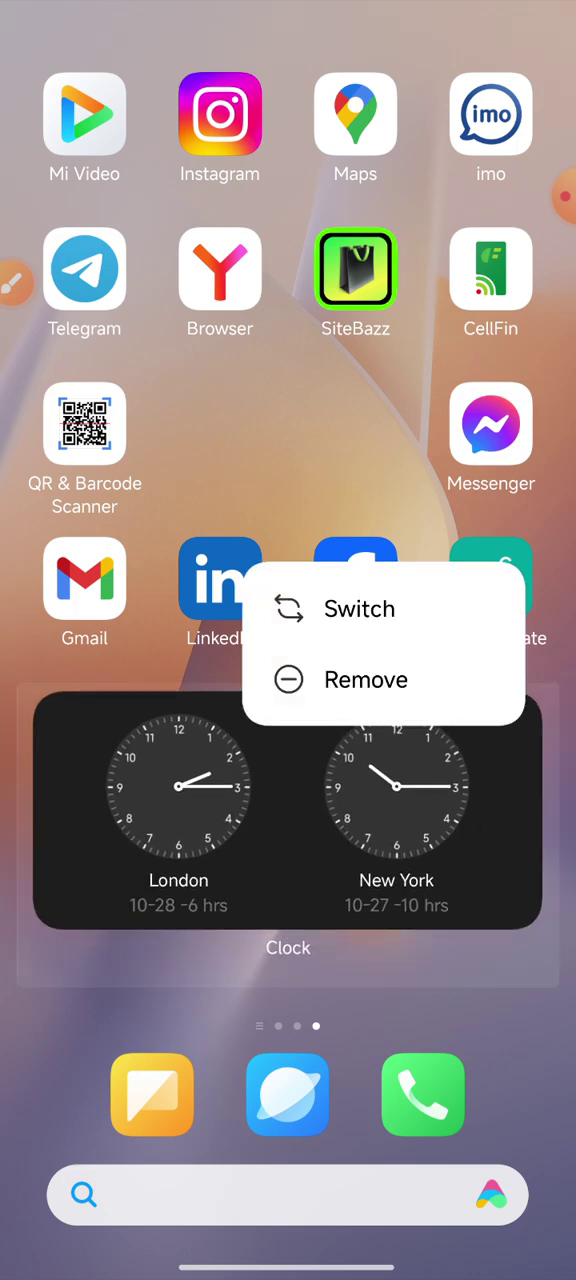
click(365, 679)
drag(150, 600, 450, 600)
drag(150, 600, 450, 600)
drag(150, 600, 450, 600)
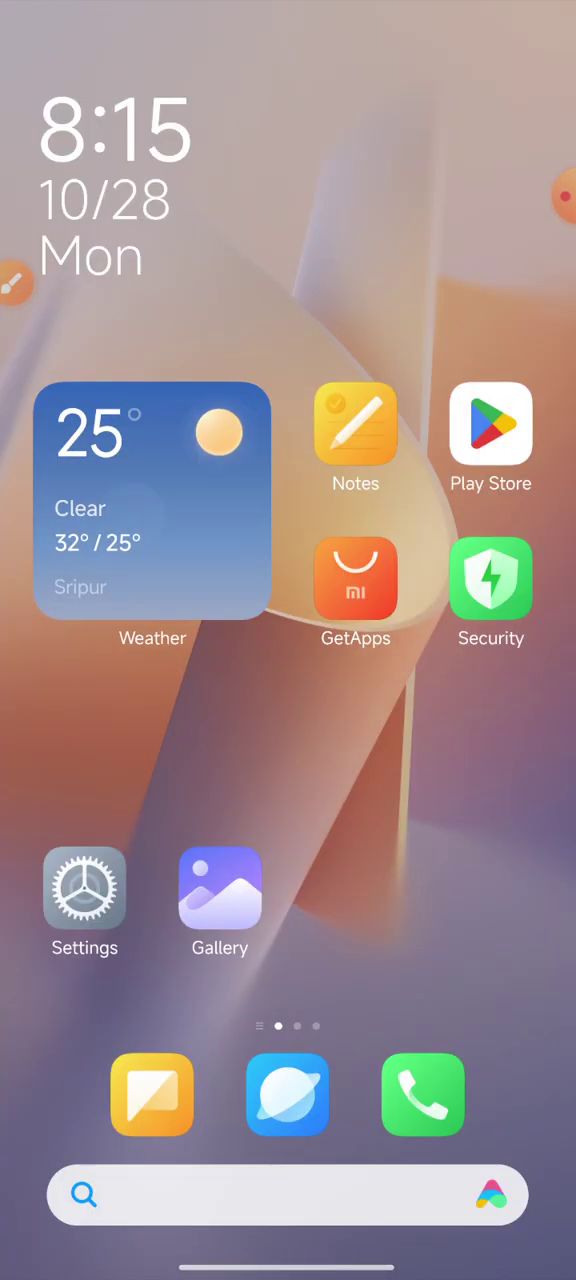
- Draw and clear an arrow annotation, then bring up the widget panel
click(14, 284)
click(540, 1172)
drag(200, 805, 560, 768)
click(540, 1215)
click(558, 1118)
drag(150, 700, 450, 700)
scroll(288, 640, up, 5)
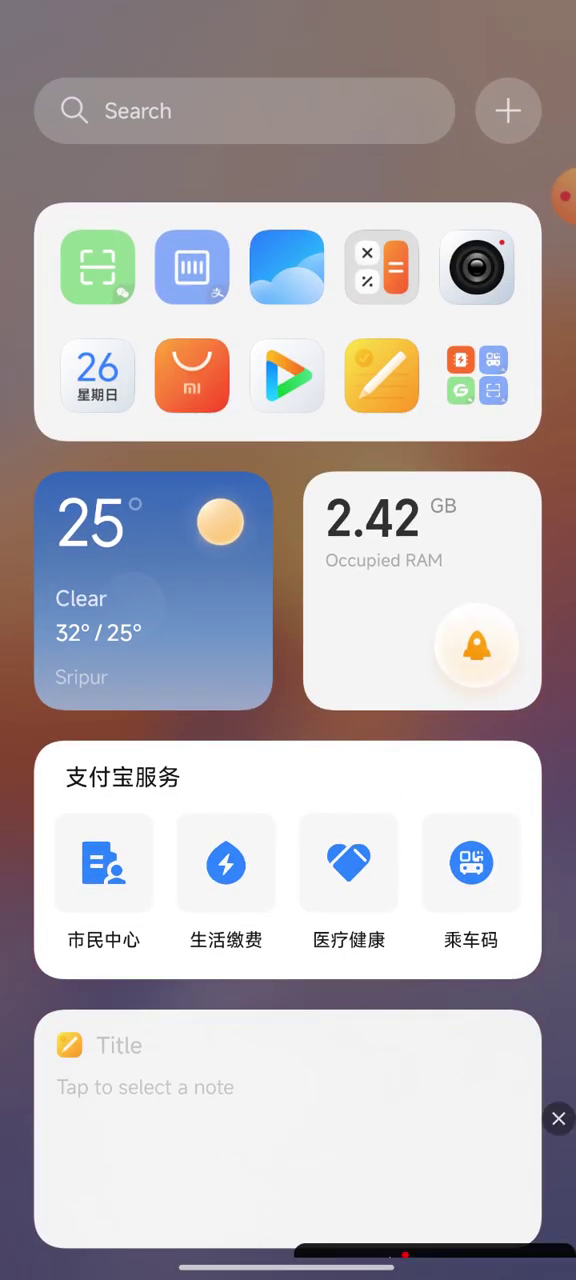
- Point an arrow at the add-widget button, clear it, and open the widget list
click(558, 1118)
click(540, 1172)
drag(305, 670, 508, 118)
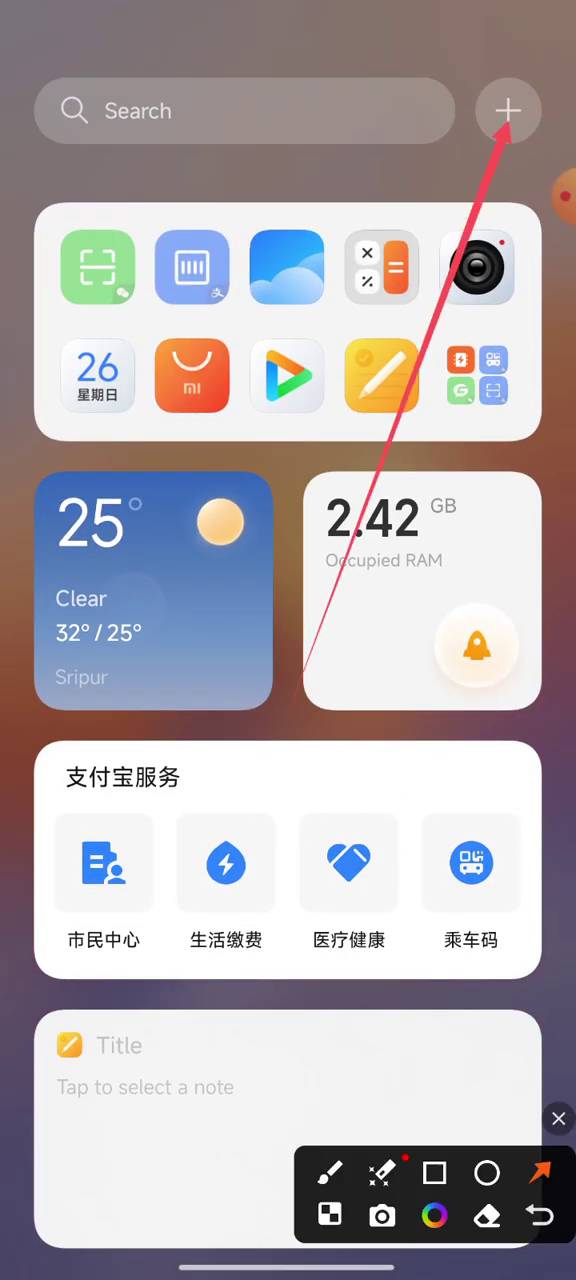
click(558, 1118)
click(508, 110)
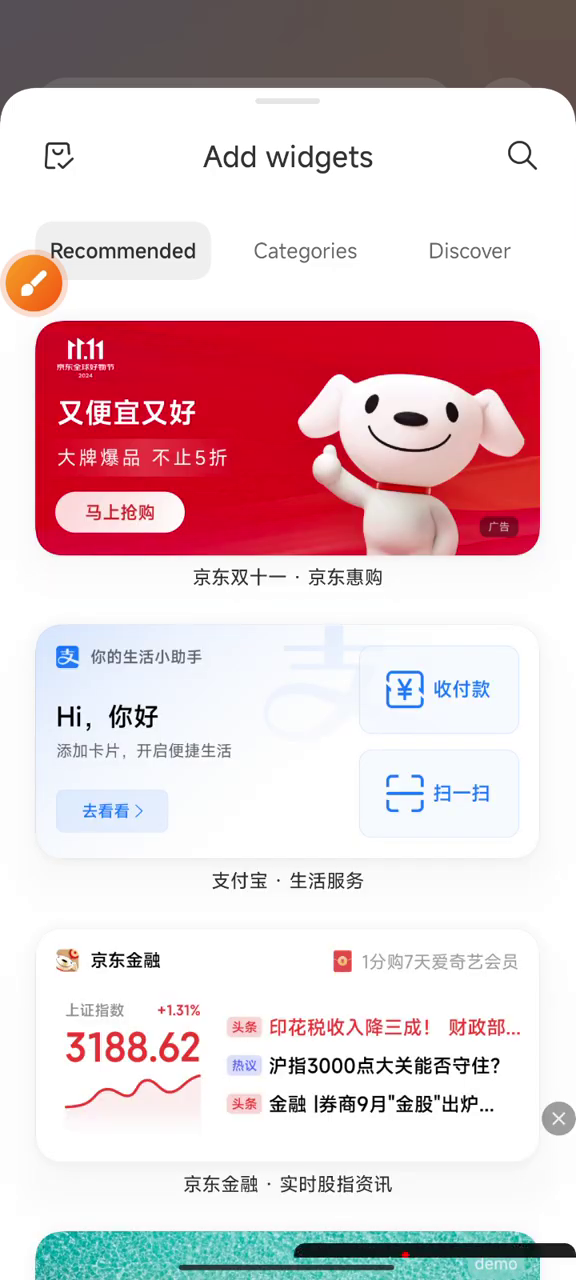
- Mark the widget list with an arrow, then go to widget search
click(33, 284)
click(540, 1172)
mouse_move(295, 780)
mouse_down()
mouse_move(302, 680)
mouse_move(512, 180)
mouse_up()
click(558, 1118)
click(522, 155)
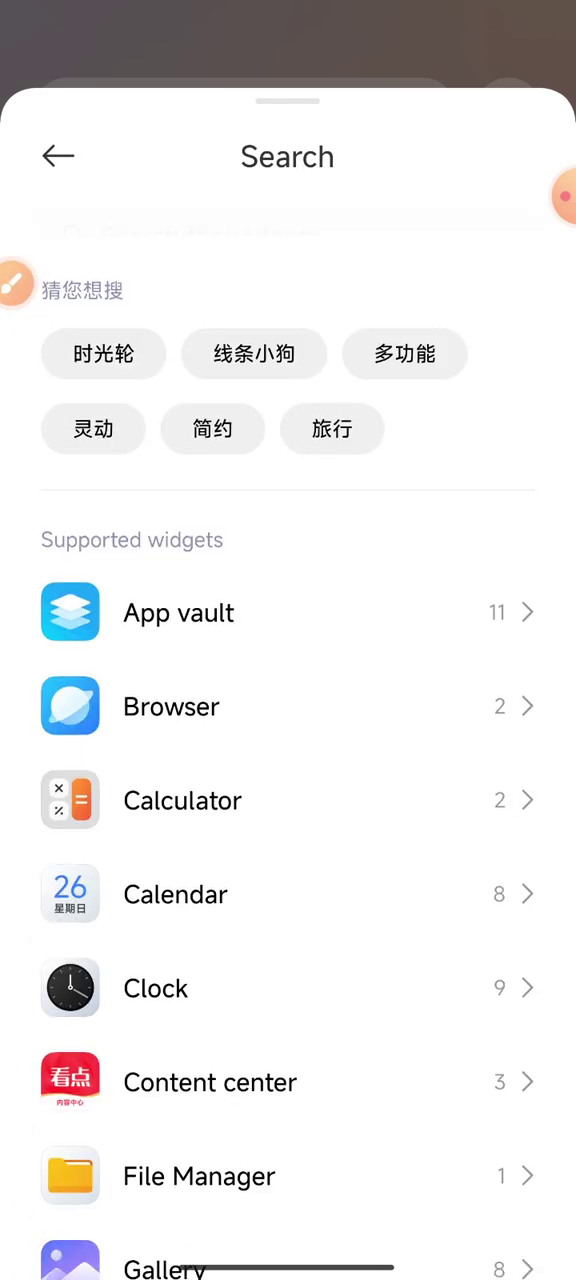
scroll(288, 700, down, 3)
- Highlight the Calendar entry with rectangle and arrow annotations, then open Calendar's widgets
click(16, 283)
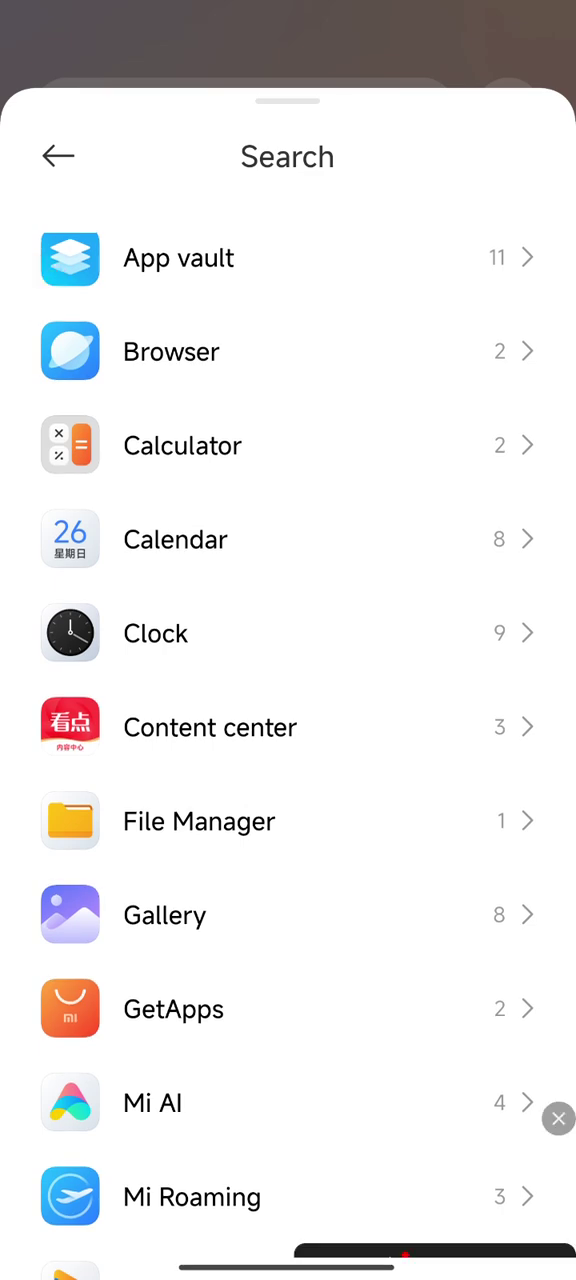
click(487, 1173)
click(434, 1173)
drag(25, 505, 568, 596)
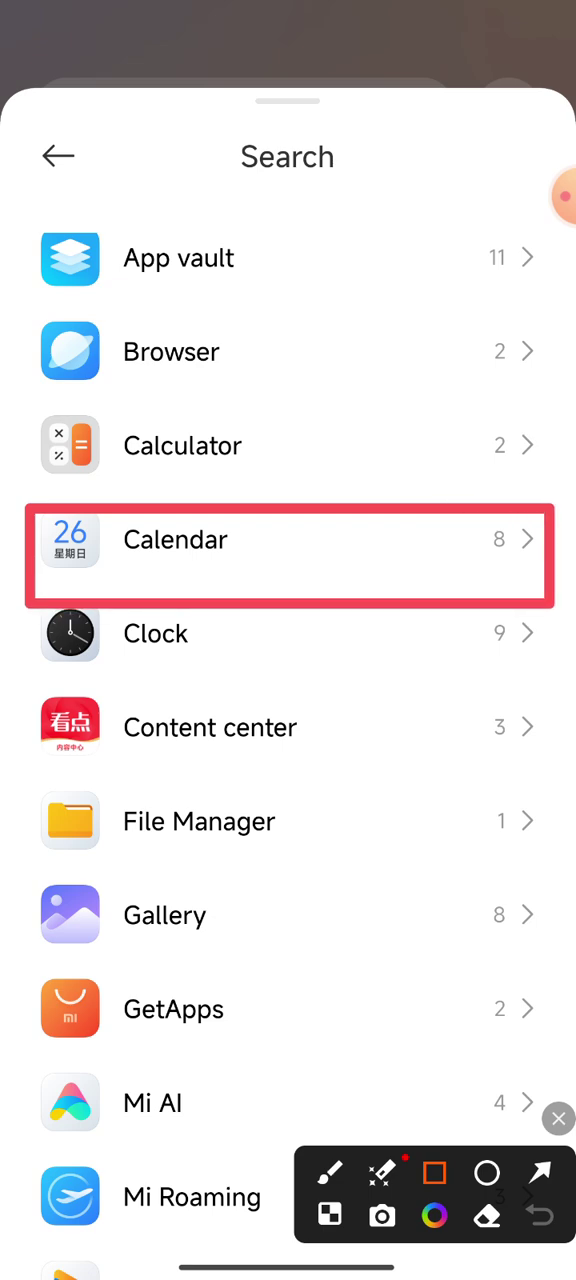
click(540, 1172)
drag(497, 942, 220, 568)
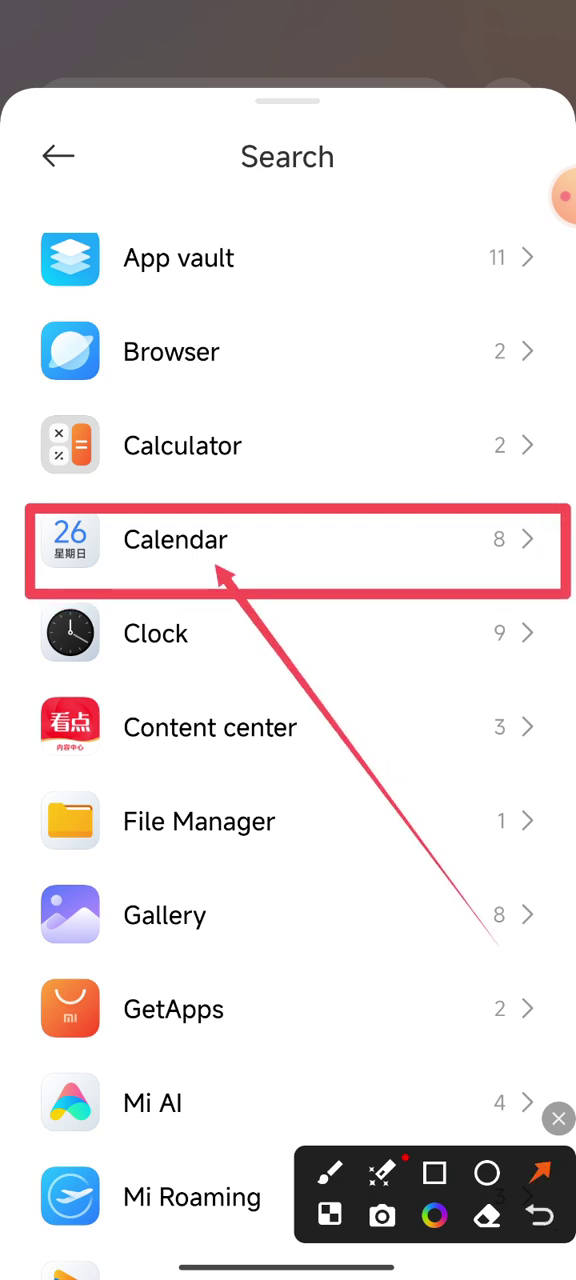
click(557, 1118)
click(288, 539)
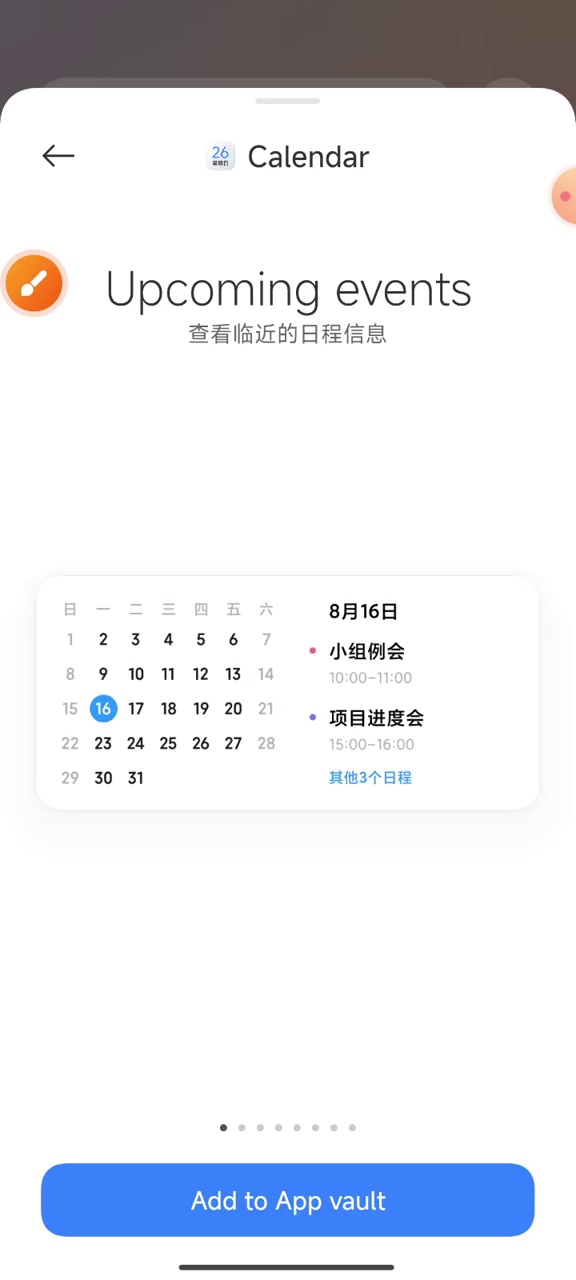
- Point an arrow at 'Add to App vault' and add the Upcoming events widget
click(34, 284)
click(540, 1172)
drag(454, 816, 230, 1198)
click(558, 1118)
click(288, 1200)
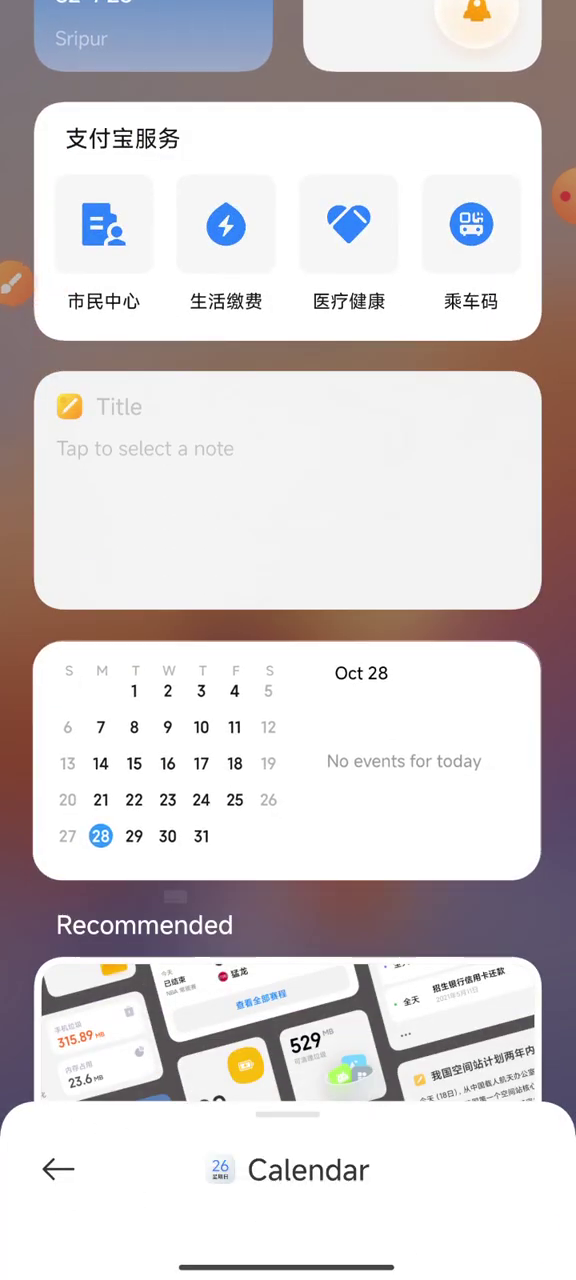
- Drag the Calendar month widget from App vault to the last page, below the app icons
mouse_move(288, 760)
mouse_down()
mouse_move(488, 715)
mouse_move(300, 760)
mouse_up()
click(203, 726)
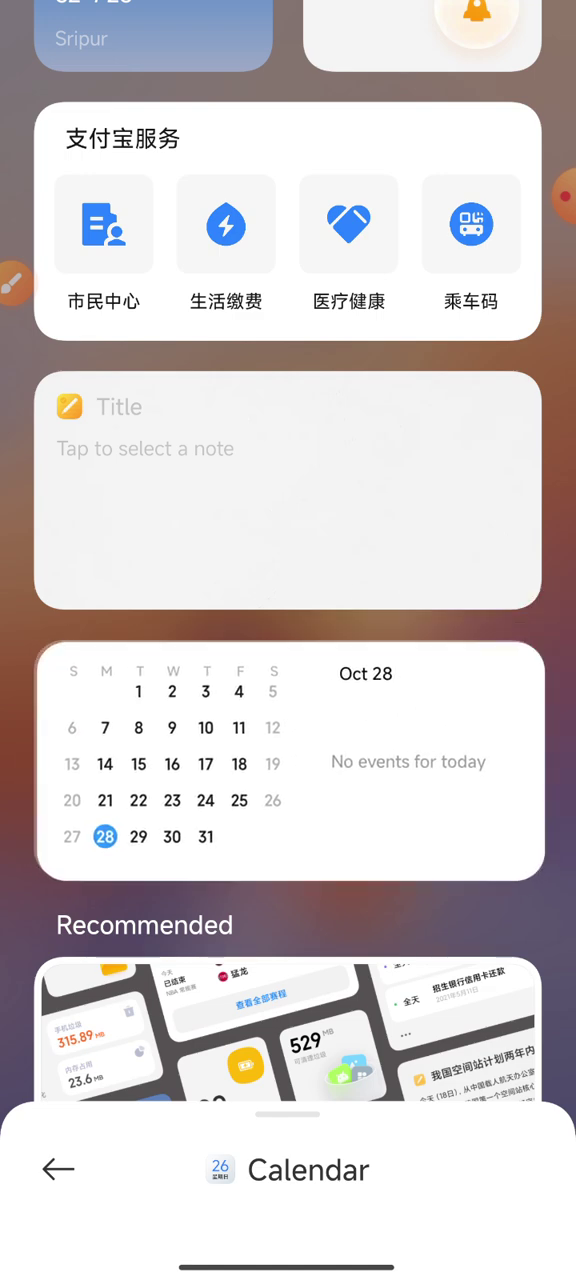
drag(450, 760, 250, 760)
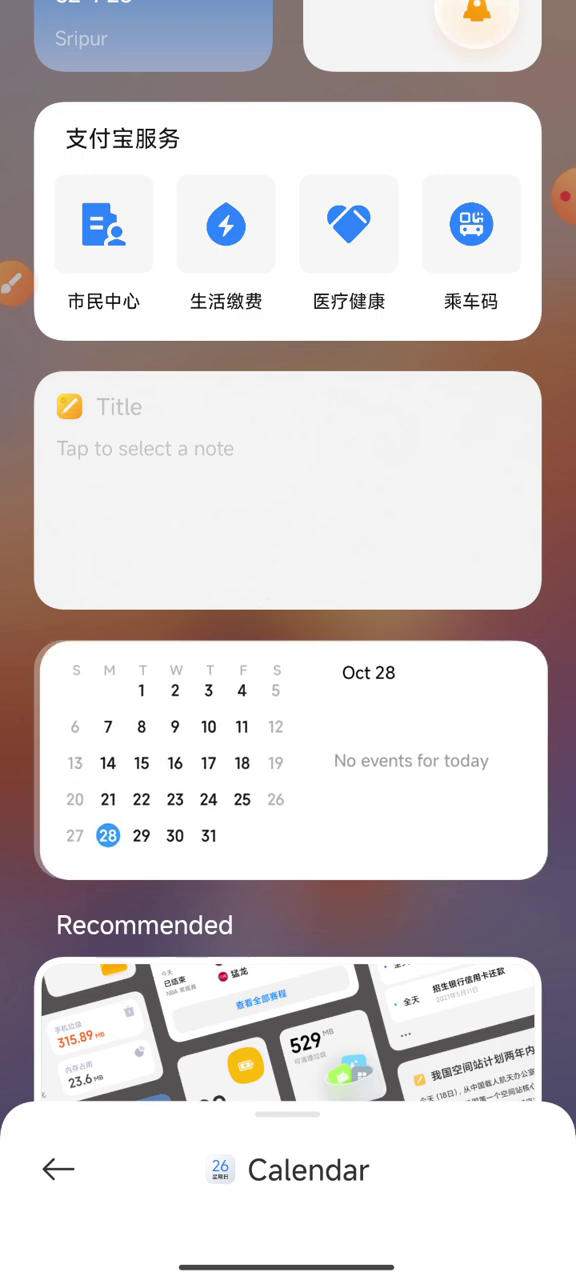
drag(288, 760, 540, 700)
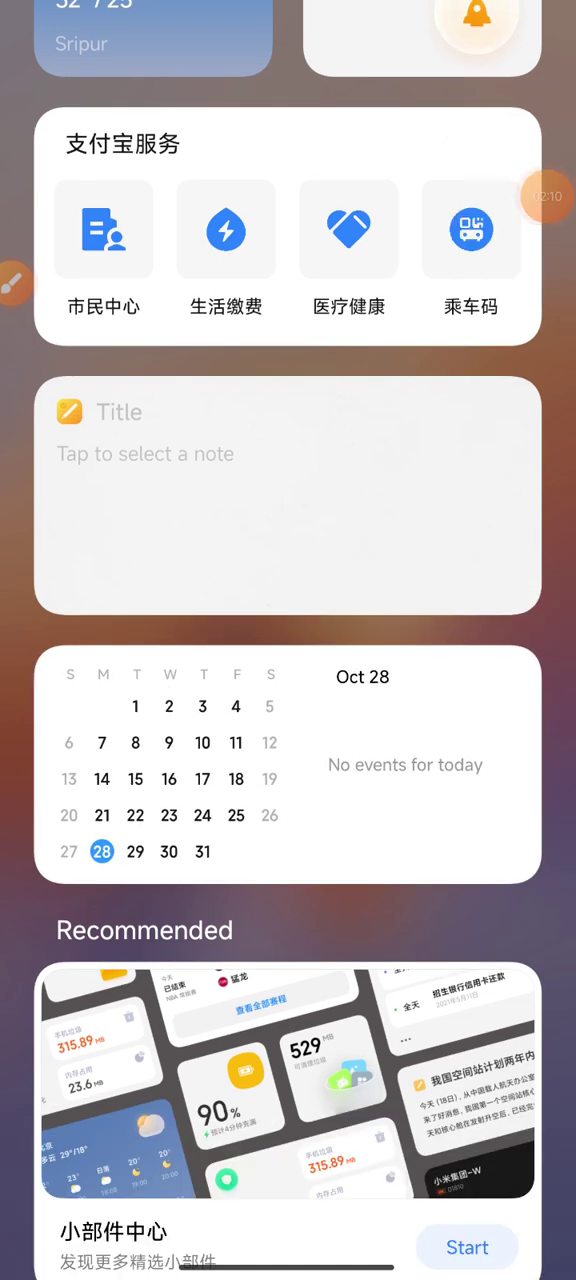
click(236, 778)
drag(236, 778, 470, 700)
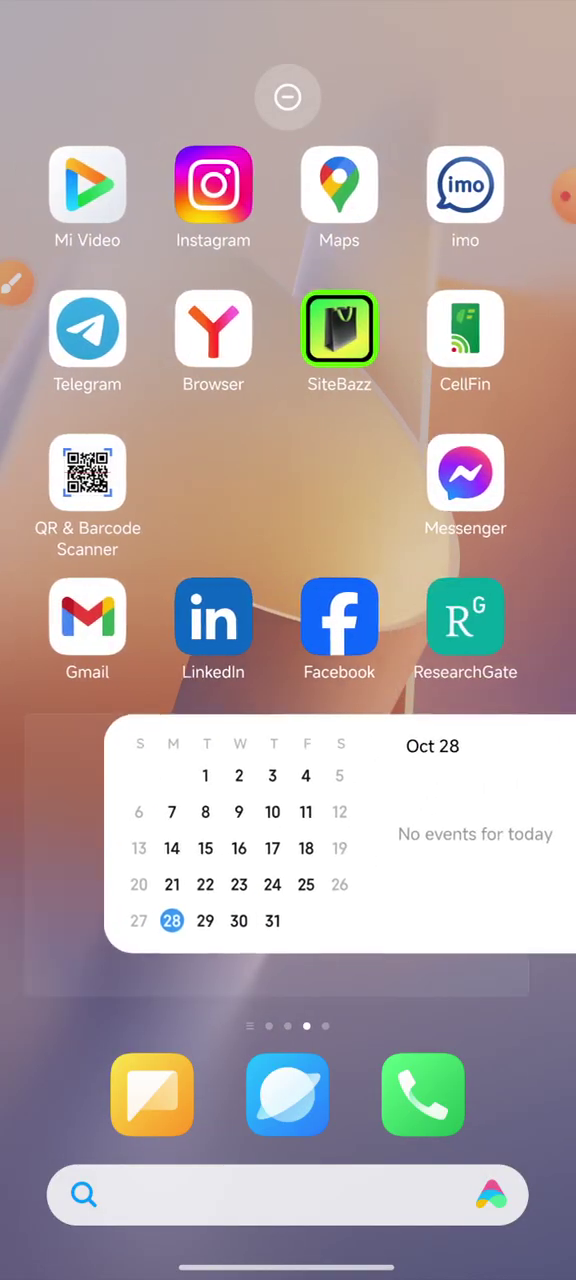
drag(470, 700, 288, 810)
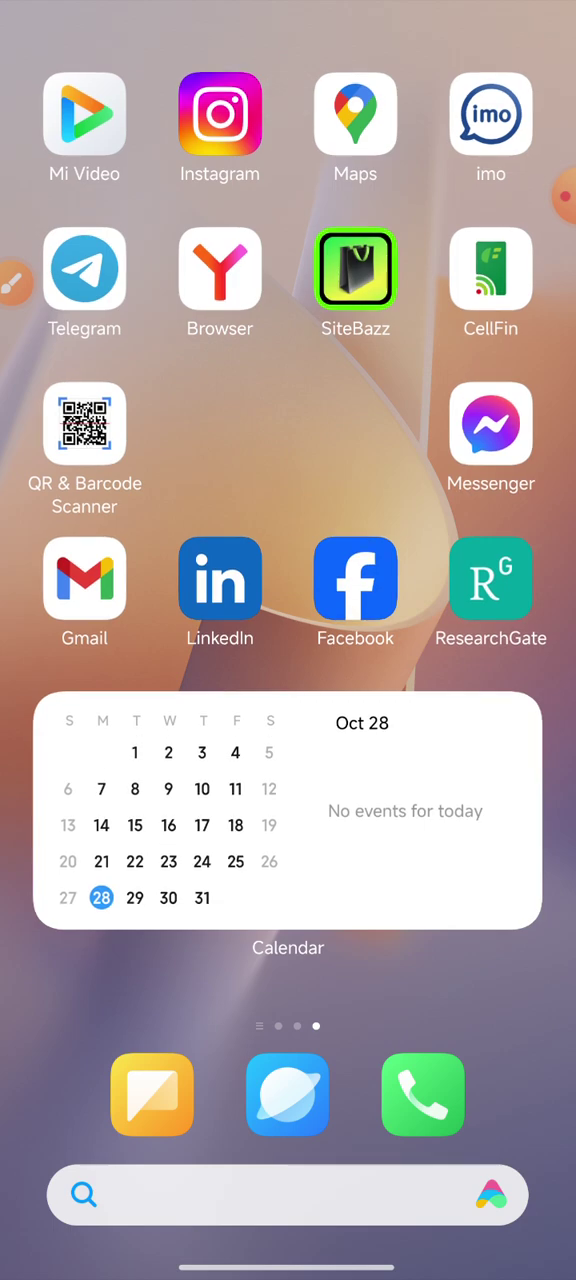
- Choose Switch on the Calendar widget to pick a replacement
click(270, 789)
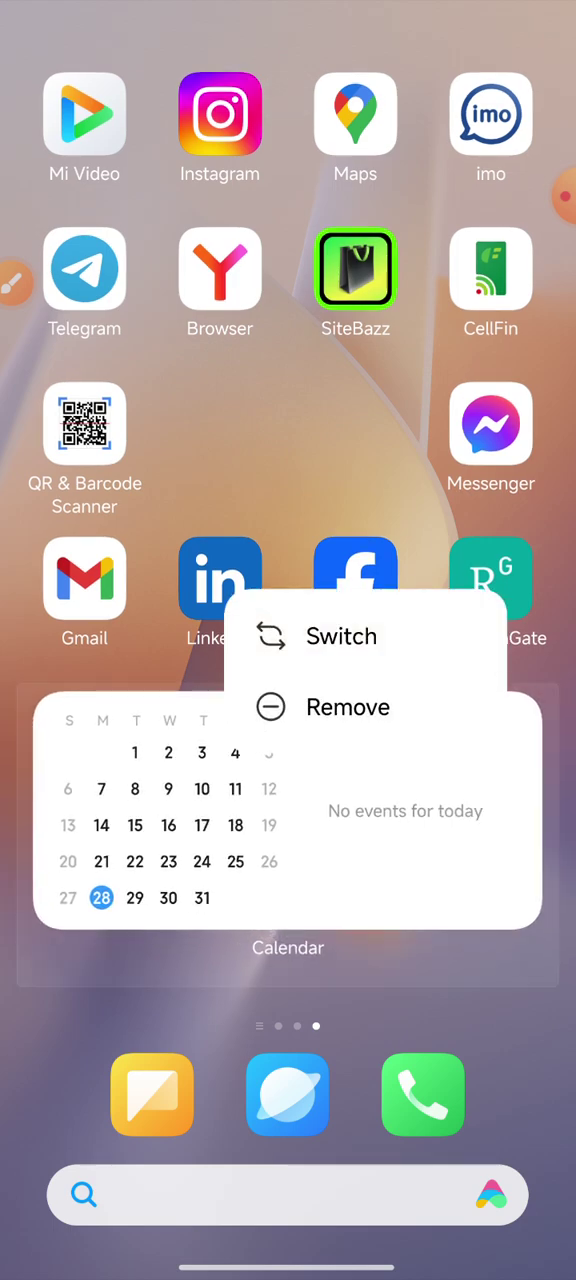
click(288, 400)
click(288, 810)
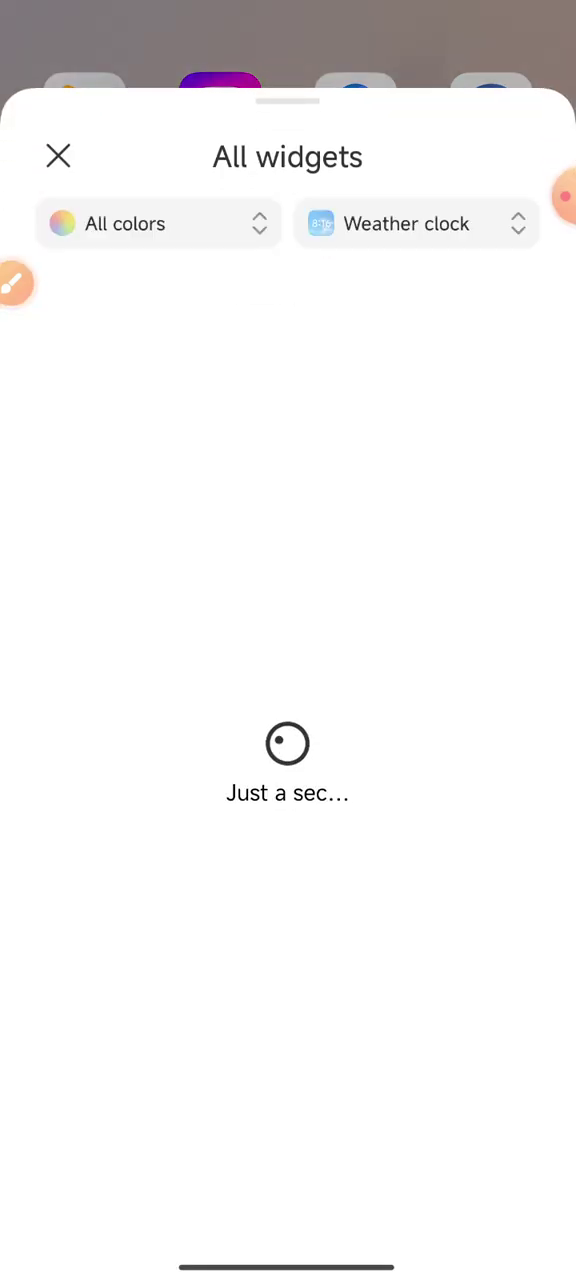
scroll(288, 800, down, 5)
scroll(288, 800, down, 6)
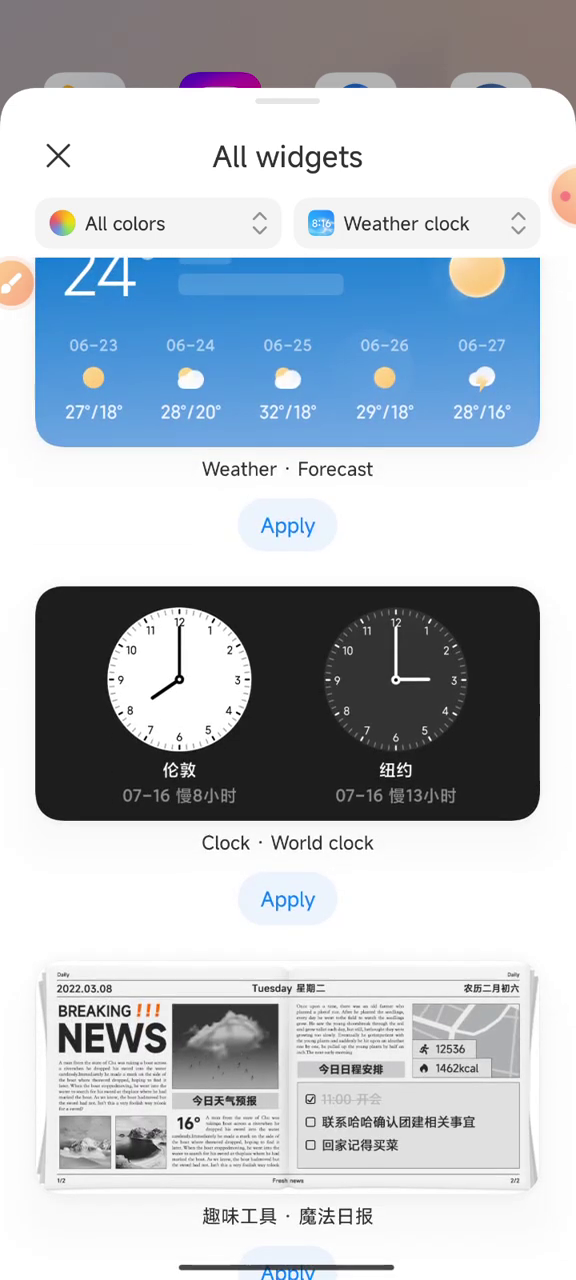
- Highlight Clock · World clock with annotations and apply it for London and New York
click(16, 283)
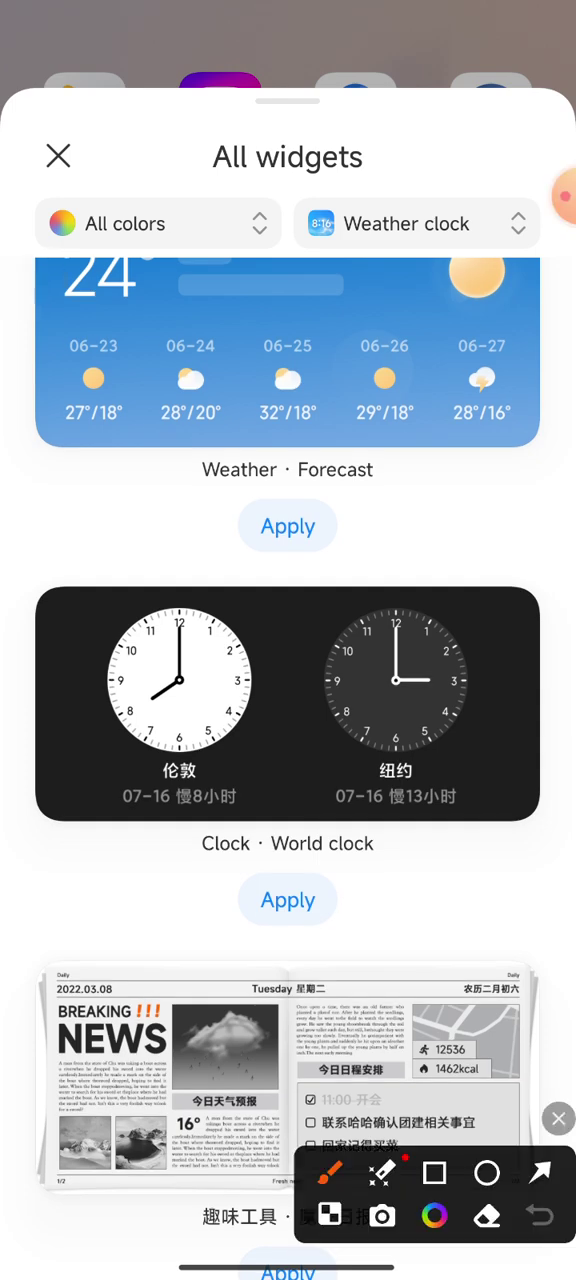
click(433, 1173)
mouse_move(30, 557)
mouse_down()
mouse_move(538, 860)
mouse_move(548, 920)
mouse_up()
click(539, 1173)
drag(470, 510, 290, 888)
click(558, 1118)
click(288, 899)
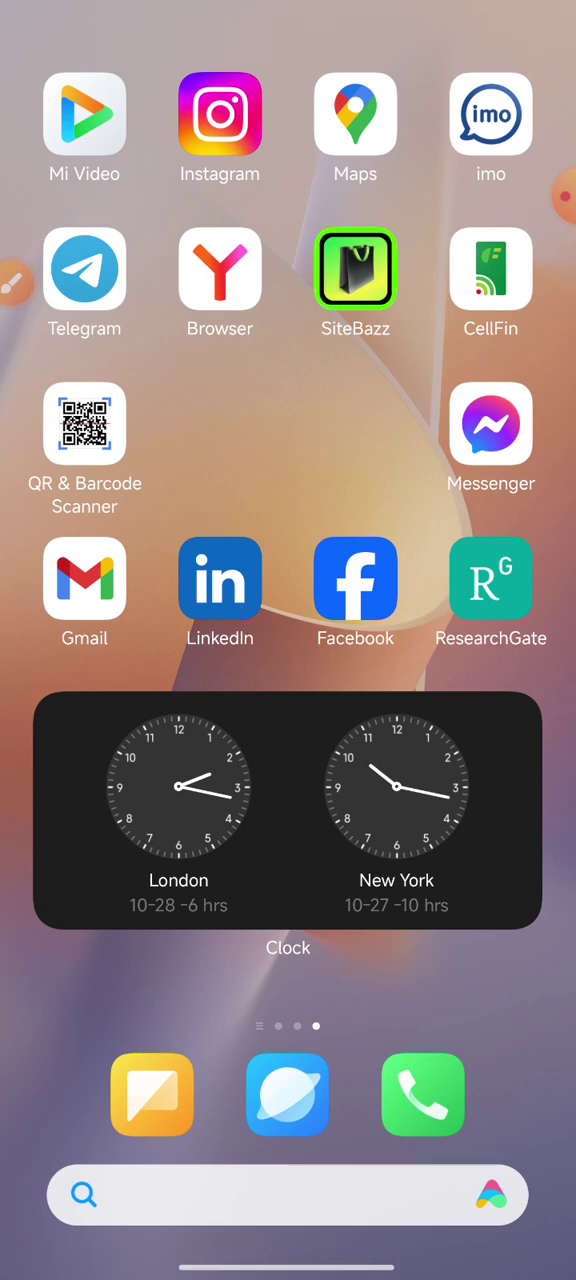
click(12, 284)
click(434, 1173)
drag(64, 706, 268, 925)
mouse_move(292, 704)
mouse_down()
mouse_move(512, 908)
mouse_move(515, 940)
mouse_up()
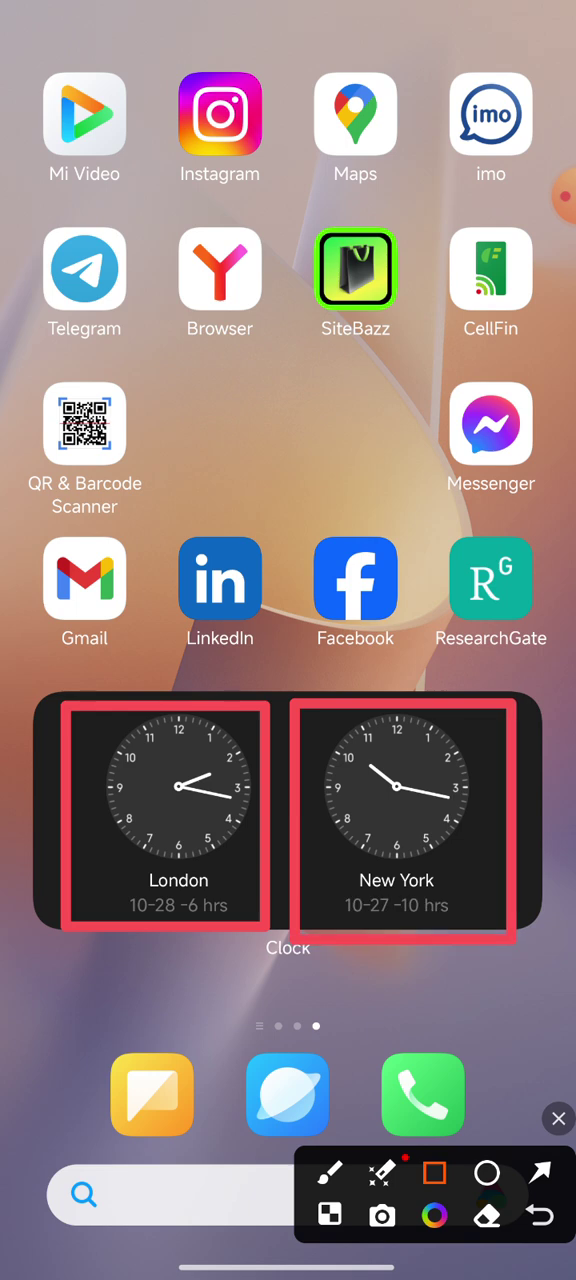
click(558, 1118)
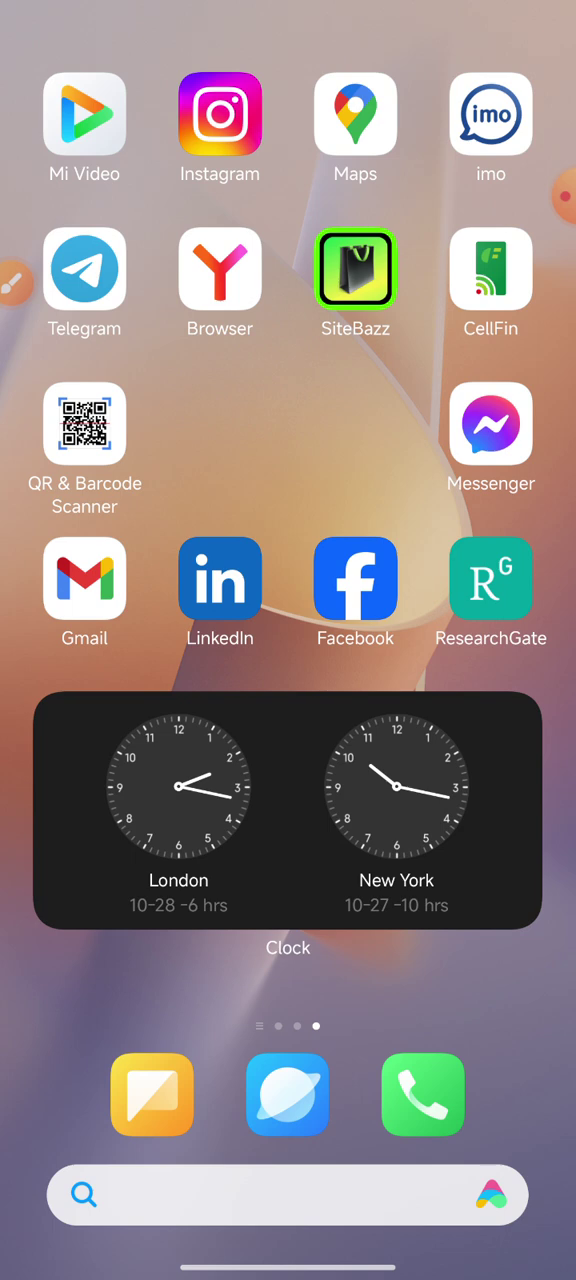
click(563, 196)
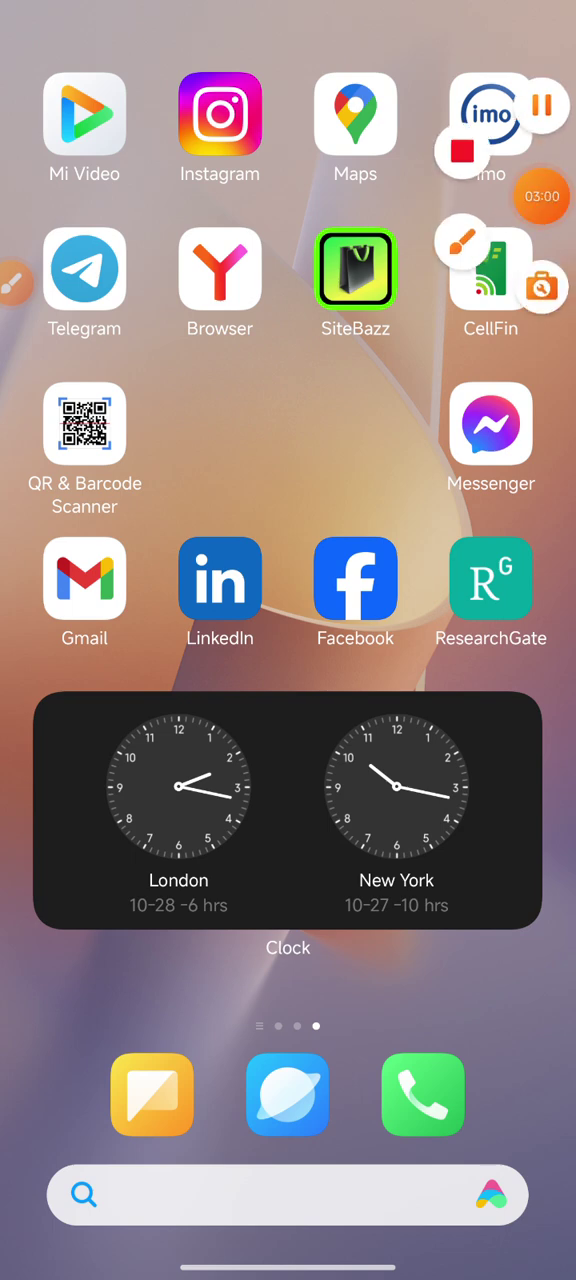